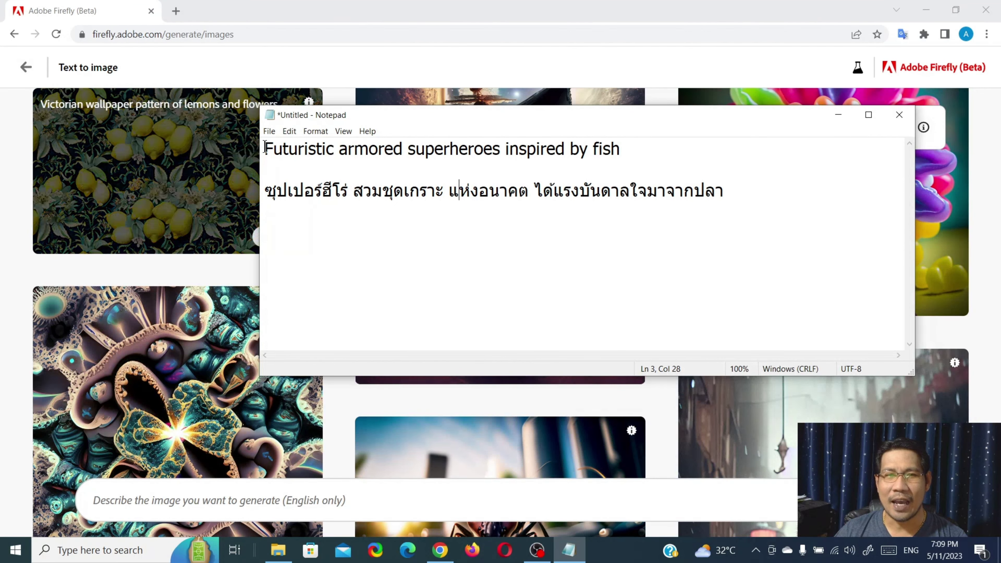
Step: Copy the English prompt "Futuristic armored superheroes inspired by fish" from the Notepad note and minimize Notepad
left_click_drag(265, 149, 639, 156)
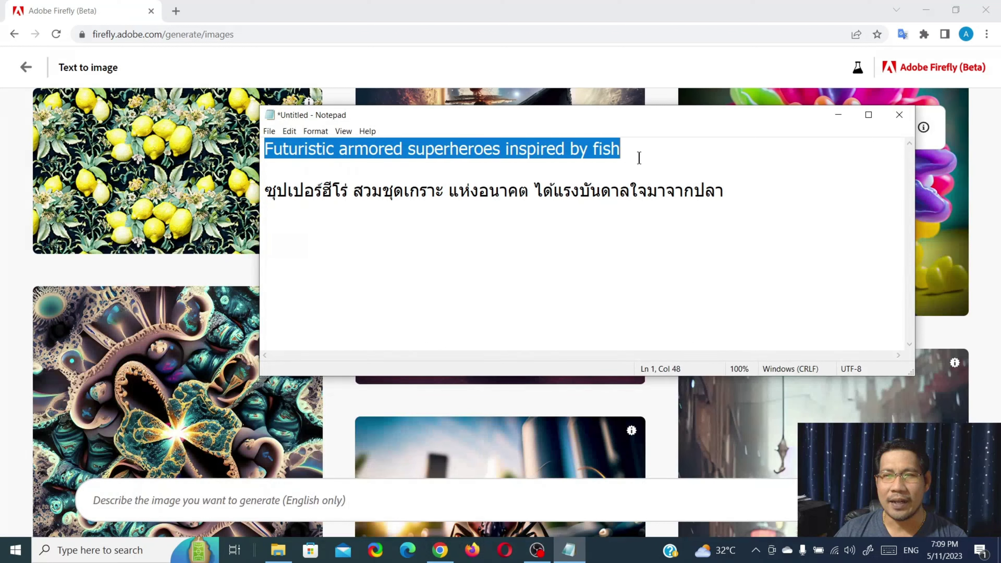
right_click(489, 146)
left_click(519, 181)
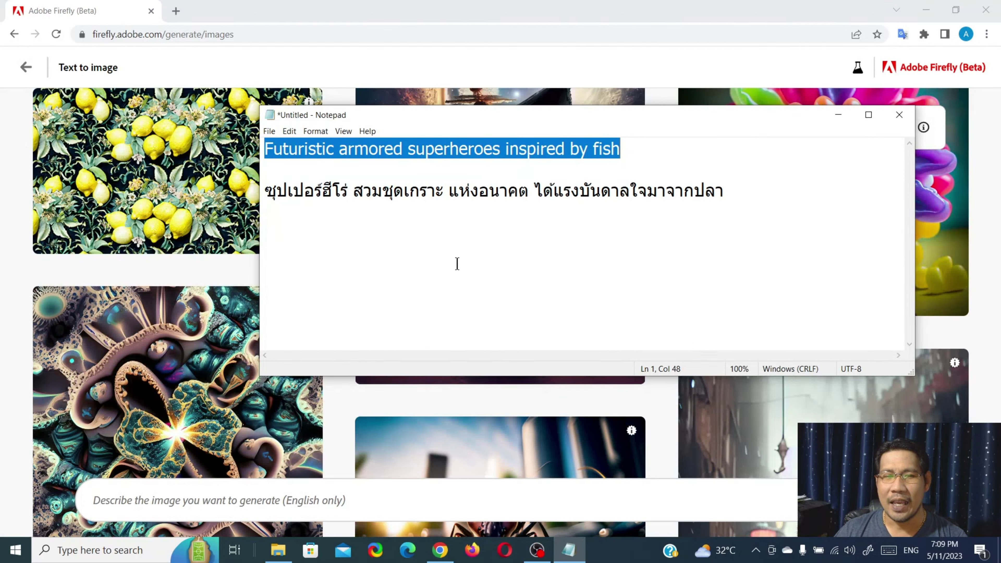
left_click(838, 115)
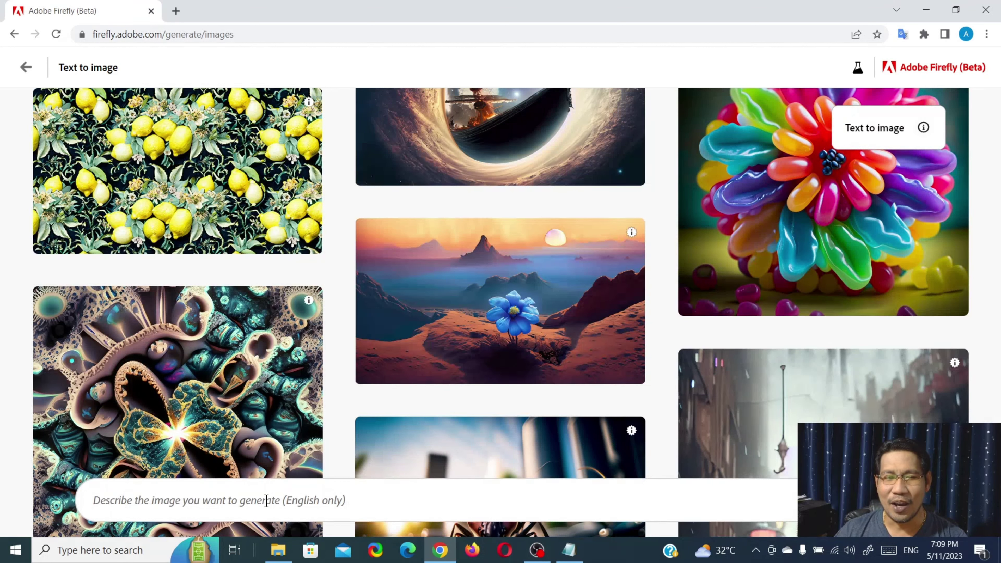
Step: Paste the copied prompt "Futuristic armored superheroes inspired by fish" into the image description and generate the images
right_click(253, 501)
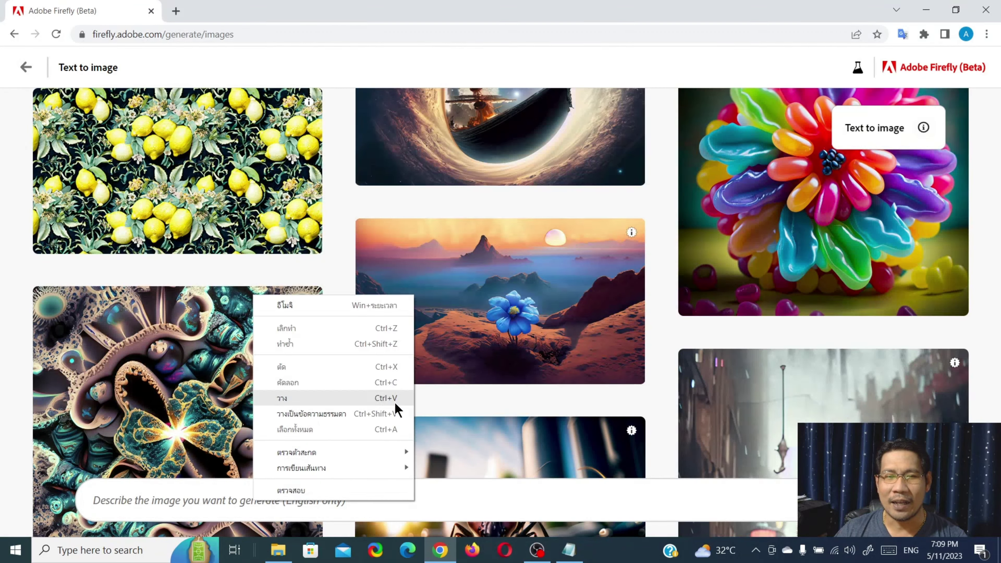
left_click(328, 402)
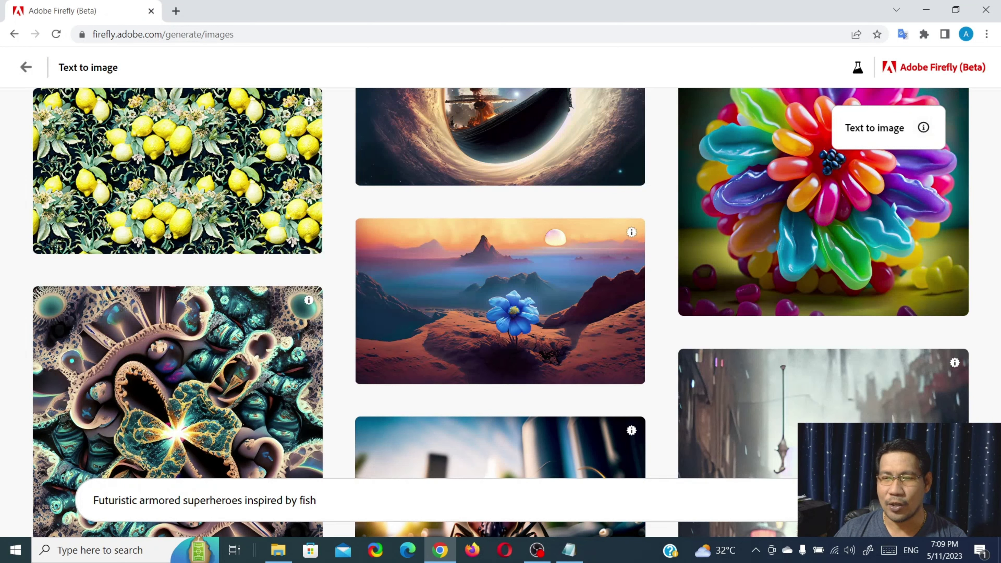
key("Return")
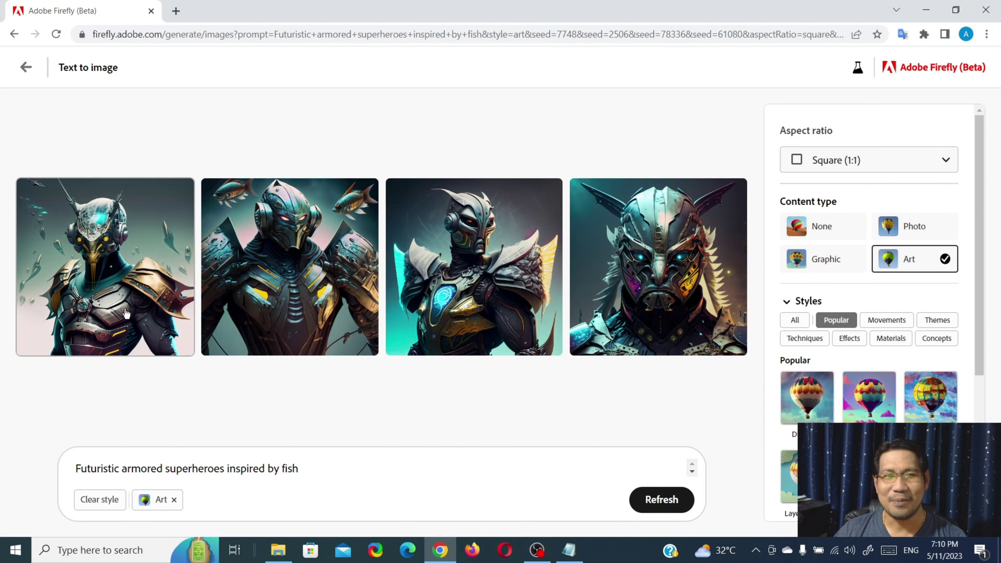
Step: View the third generated superhero image enlarged and return to the results
mouse_move(479, 279)
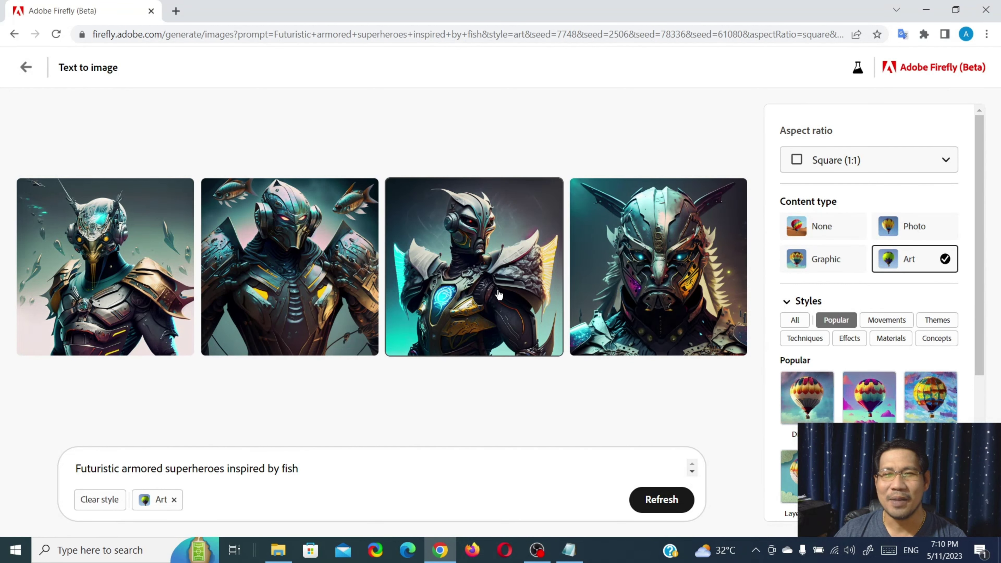
left_click(480, 293)
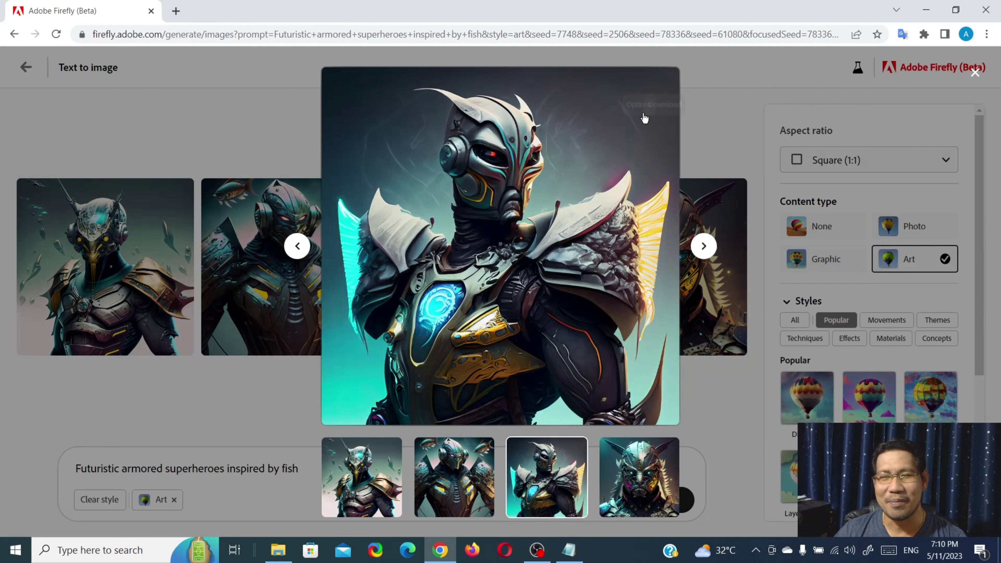
left_click(162, 115)
mouse_move(497, 190)
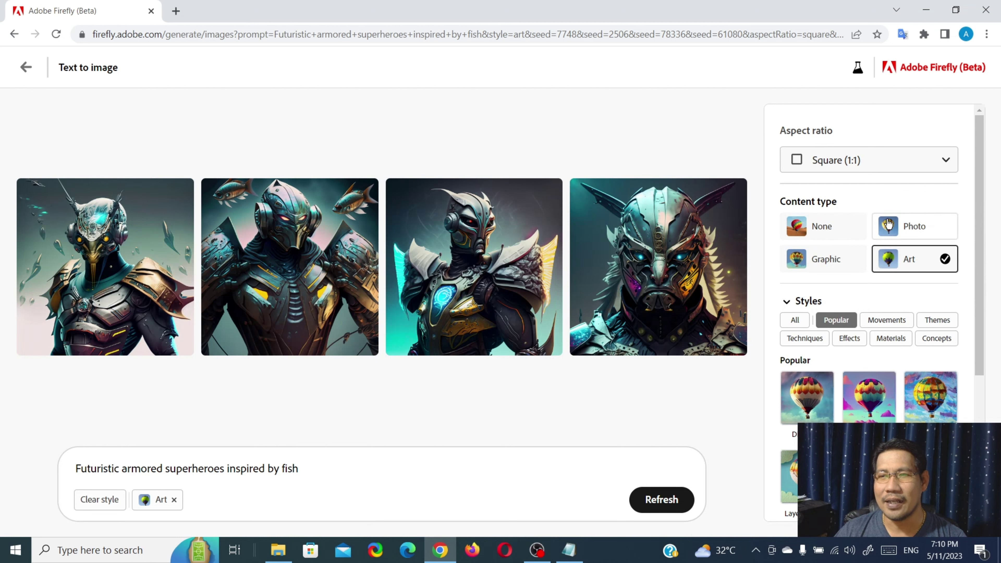
Step: Set the content type to Photo and the aspect ratio to Landscape (4:3) for the superhero images
left_click(929, 230)
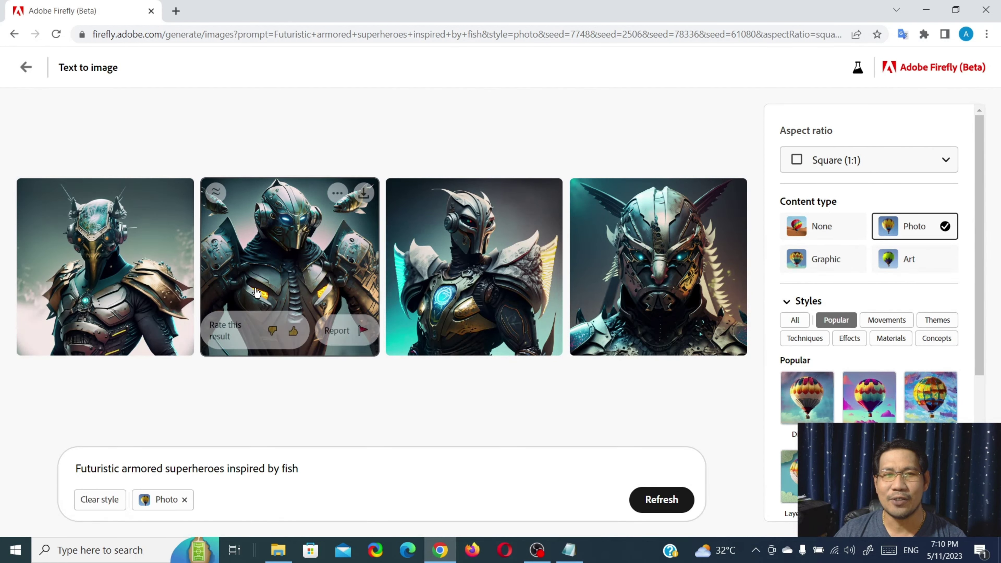
mouse_move(626, 308)
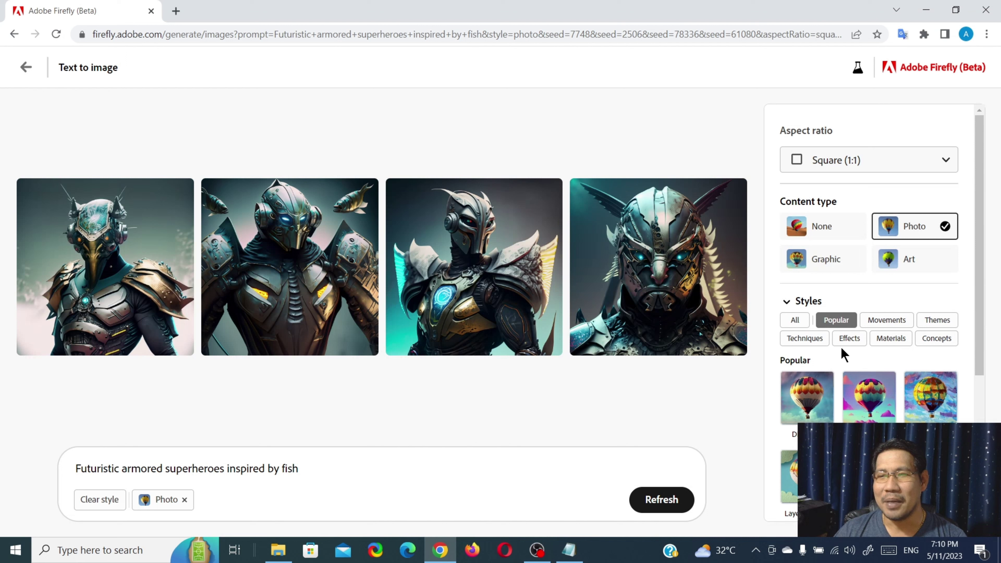
scroll(889, 340, "down", 5)
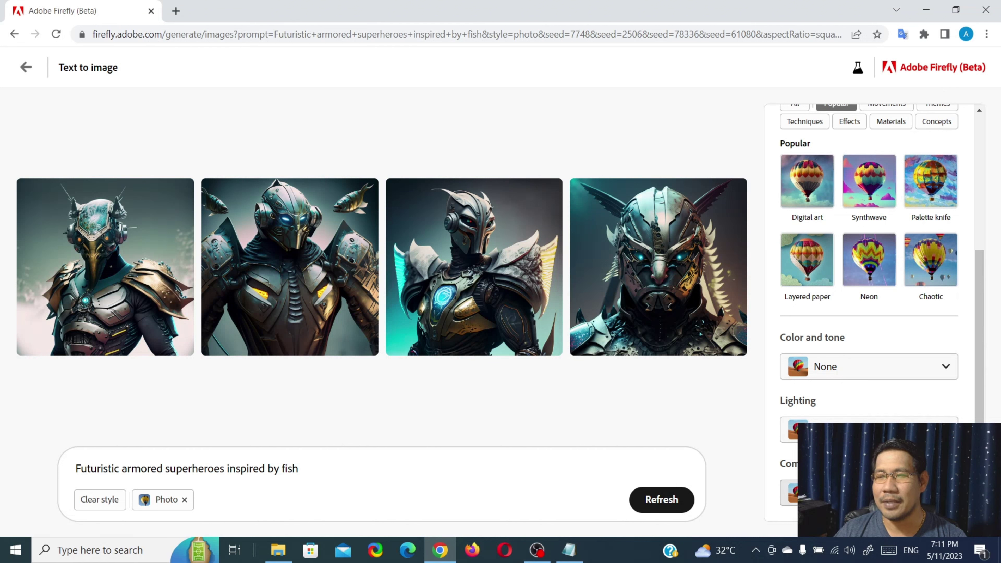
scroll(860, 311, "up", 6)
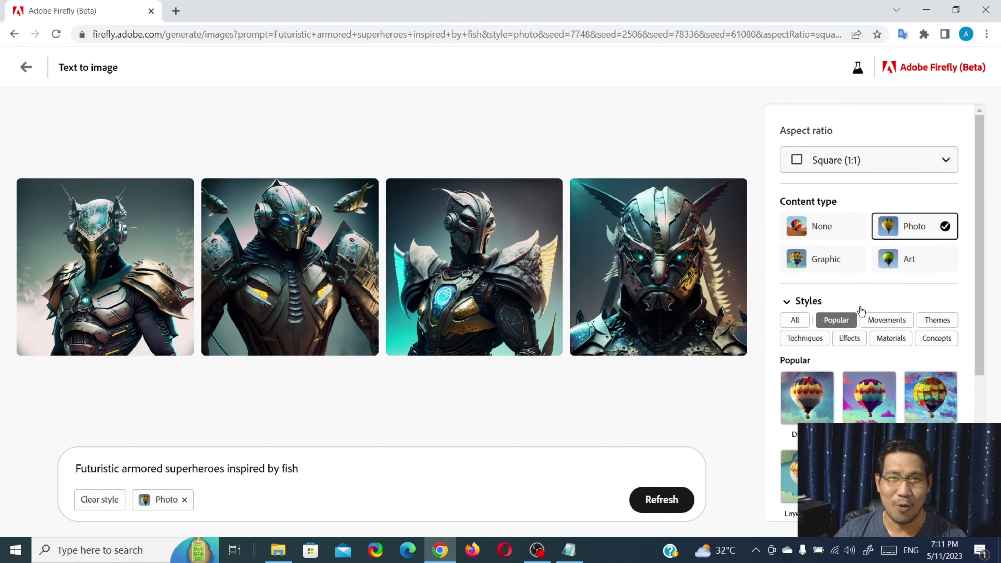
left_click(946, 160)
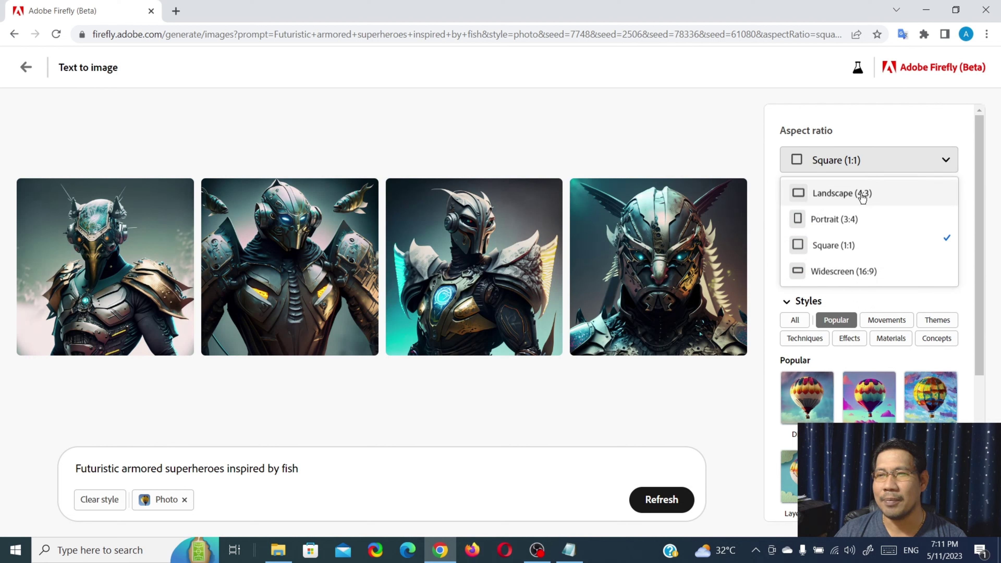
left_click(841, 195)
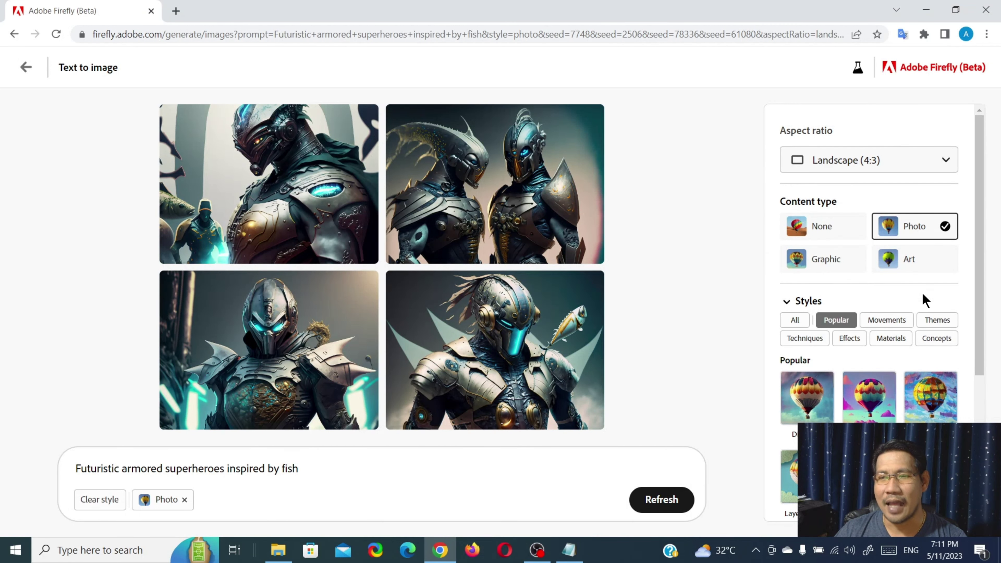
Step: Add the Bioluminescent style from the Effects styles and regenerate the images
scroll(924, 300, "down", 2)
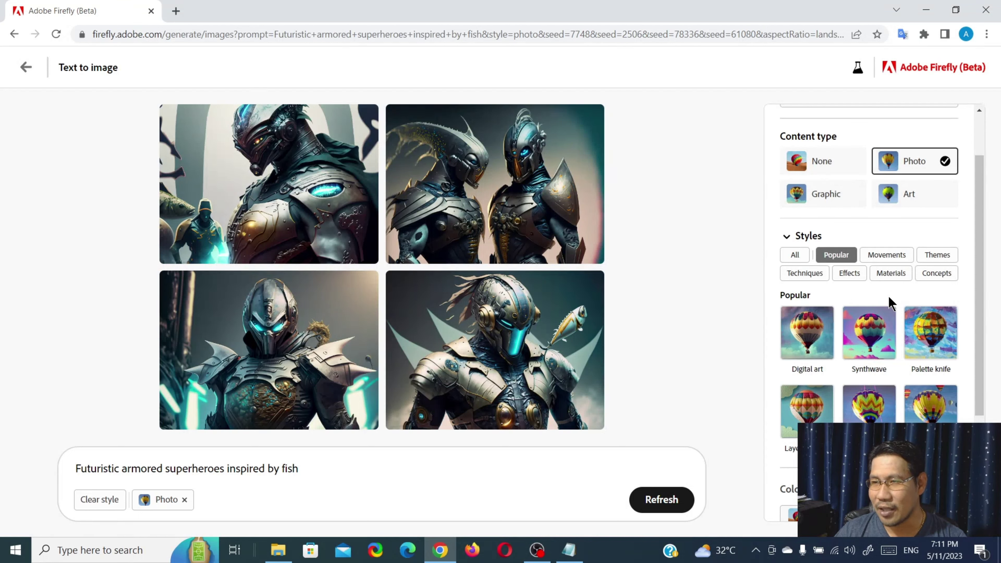
left_click(847, 273)
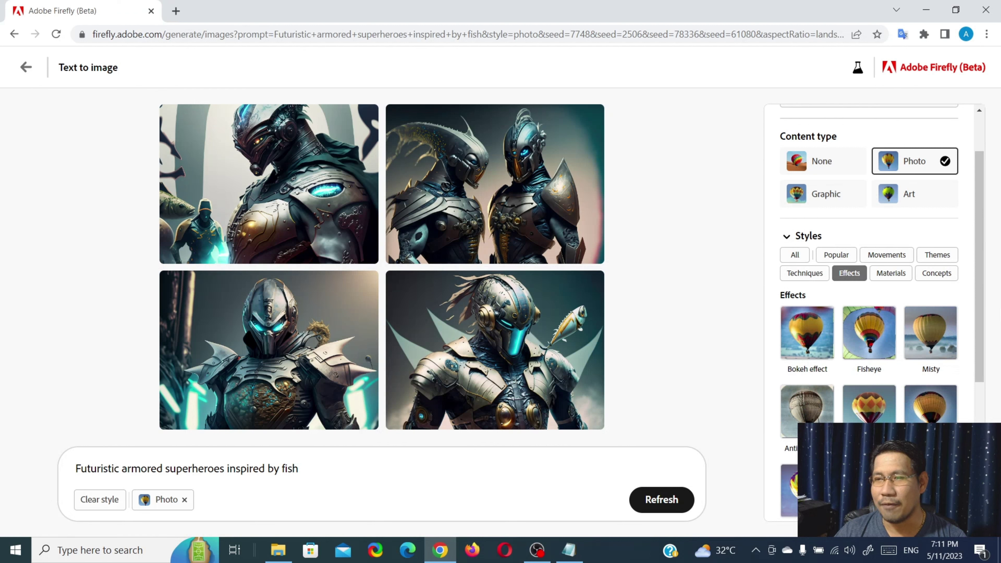
left_click_drag(980, 271, 982, 332)
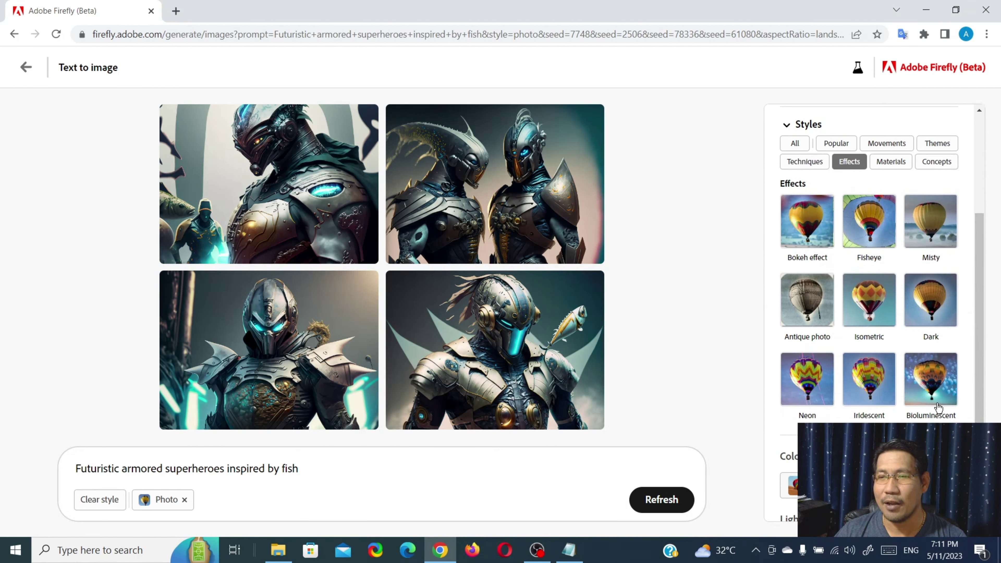
left_click(932, 385)
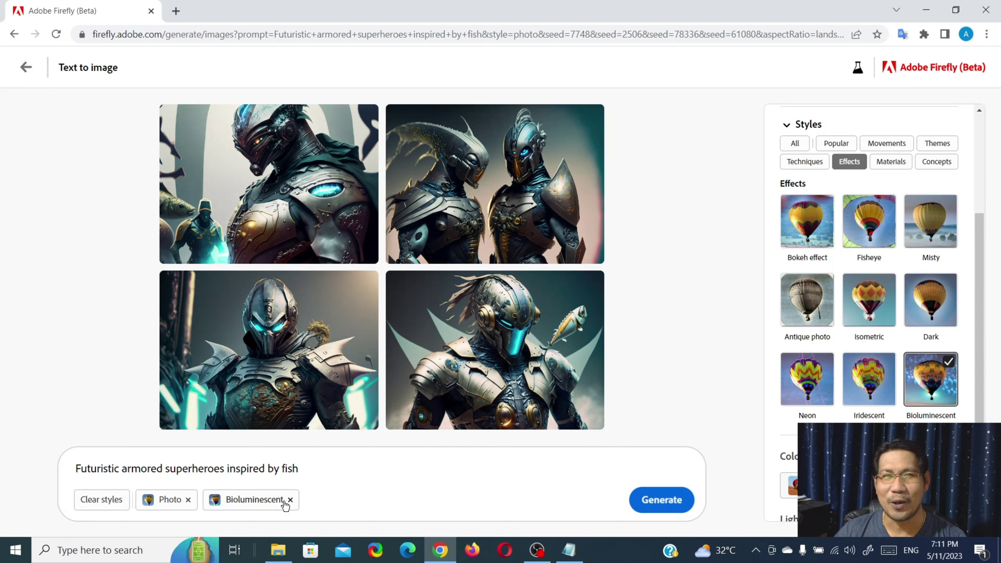
left_click(676, 512)
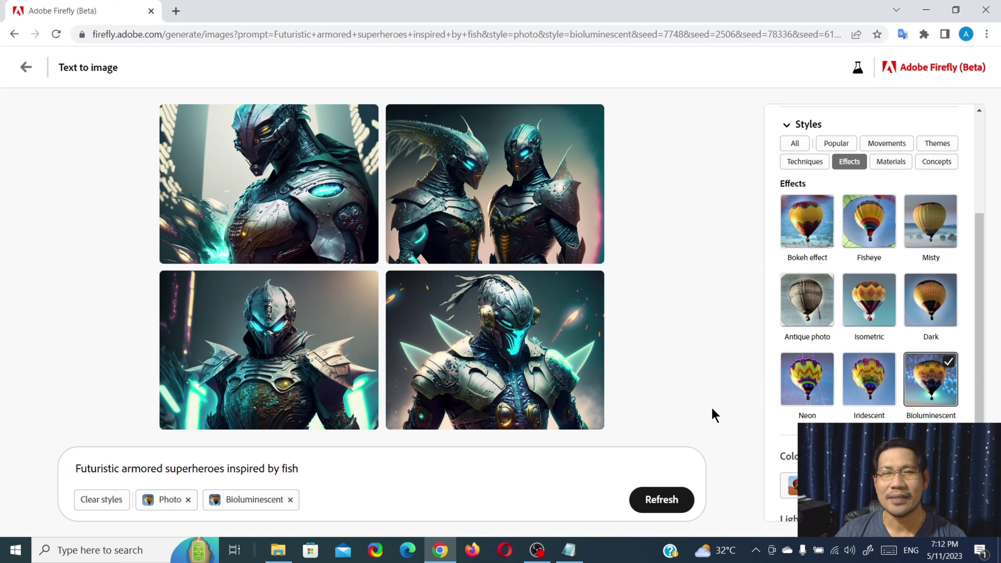
Step: Enlarge the third bioluminescent image, the front-facing hero with glowing blue eyes, download it, and close the download bar and preview
mouse_move(259, 341)
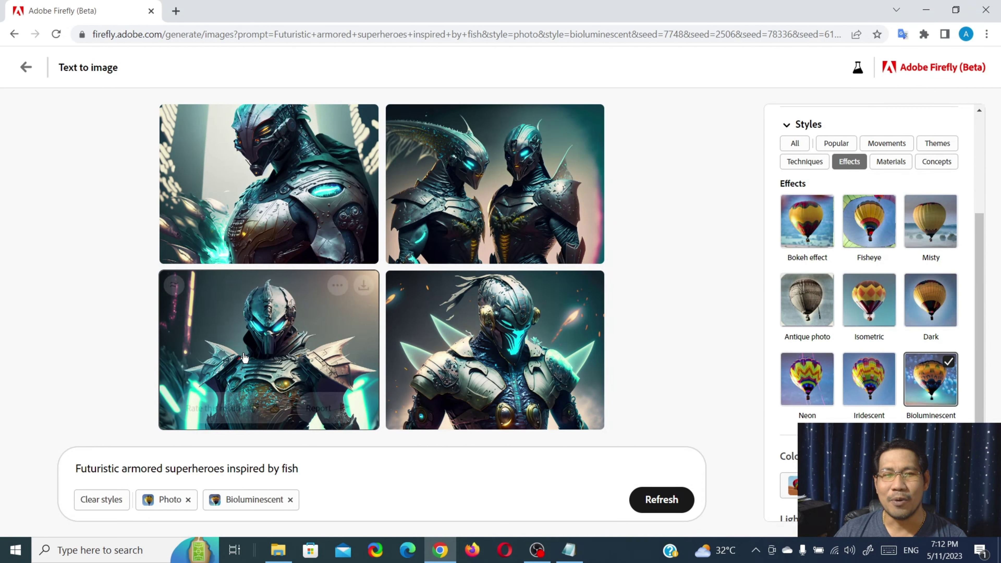
left_click(259, 341)
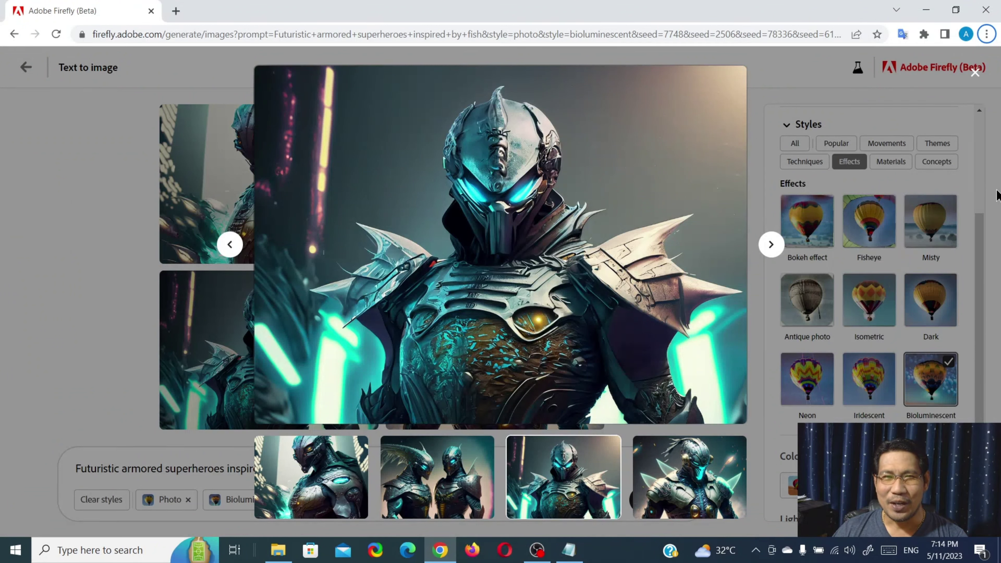
mouse_move(698, 222)
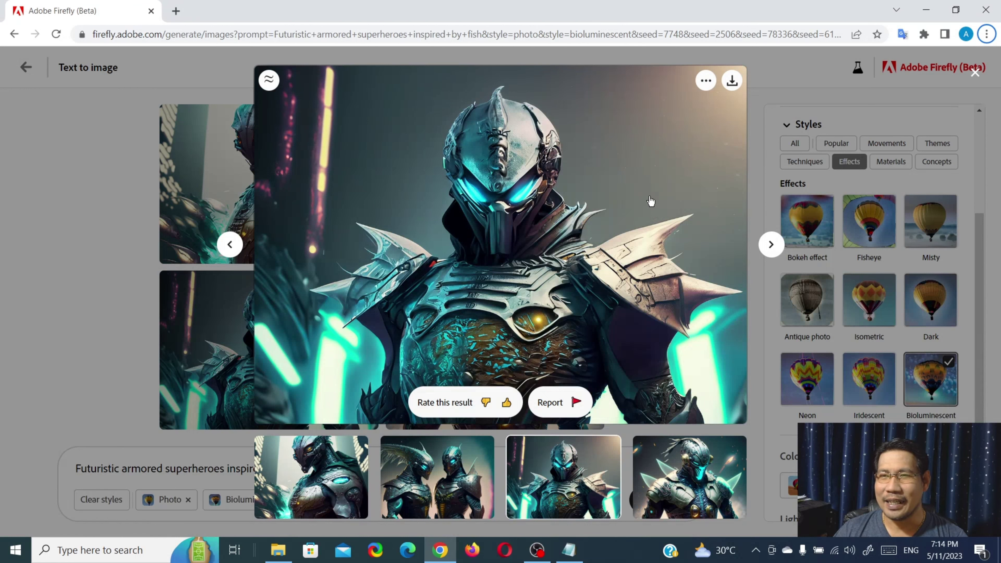
left_click(732, 84)
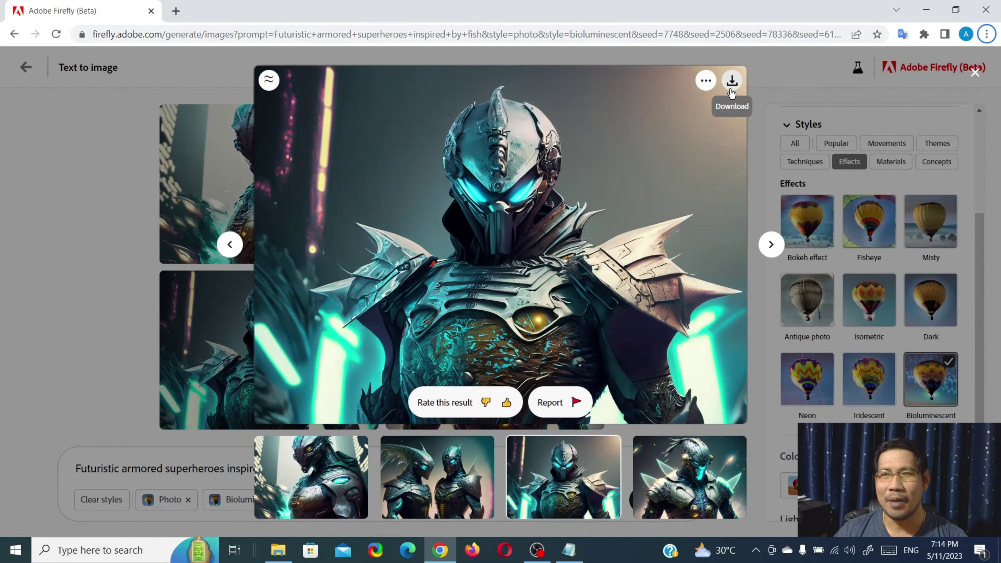
left_click(733, 88)
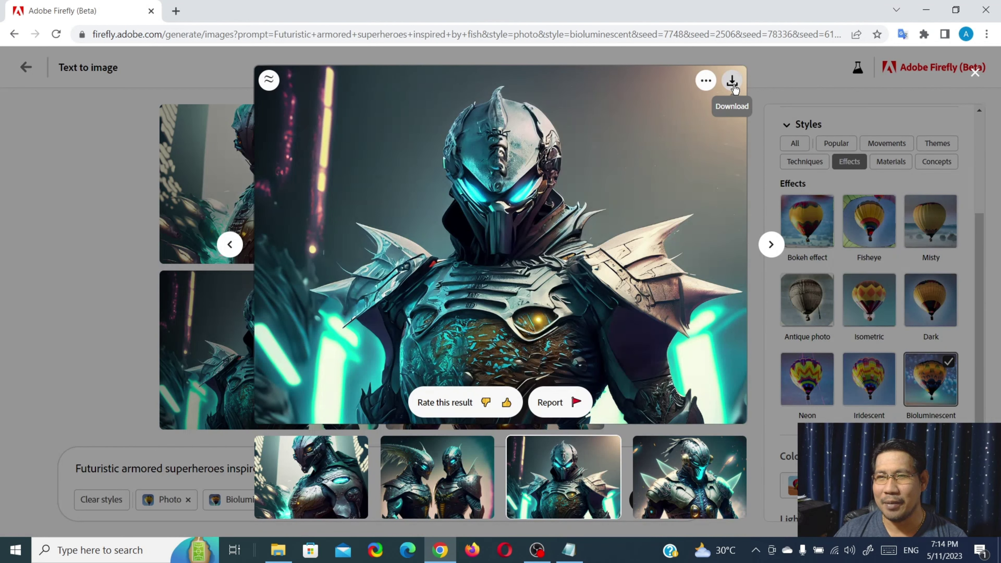
left_click(732, 88)
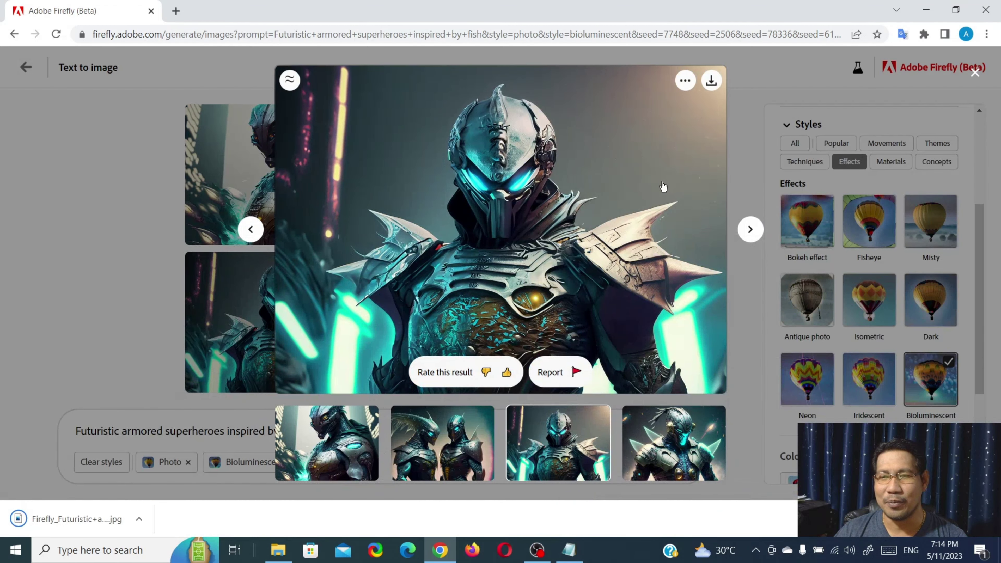
left_click(989, 518)
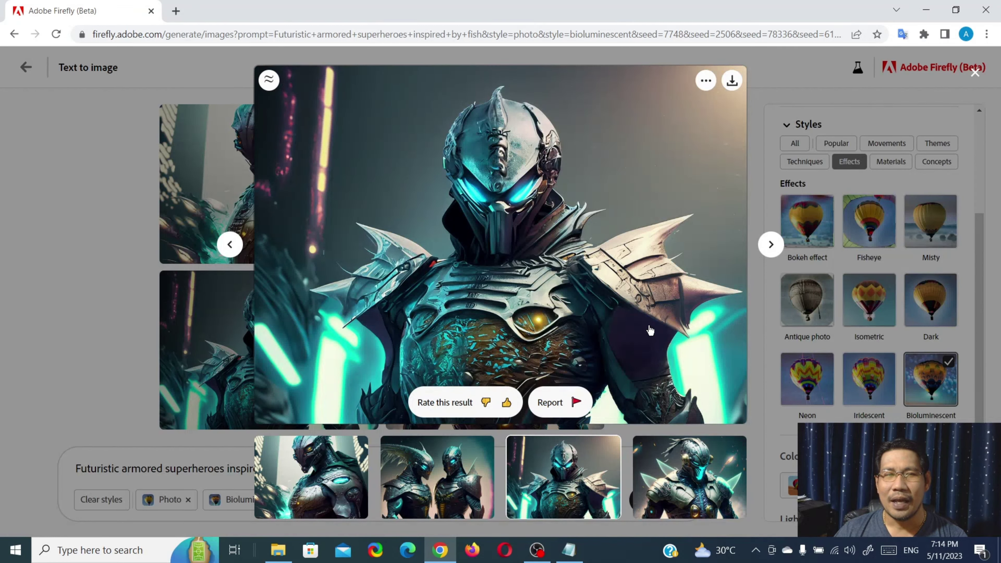
key("Escape")
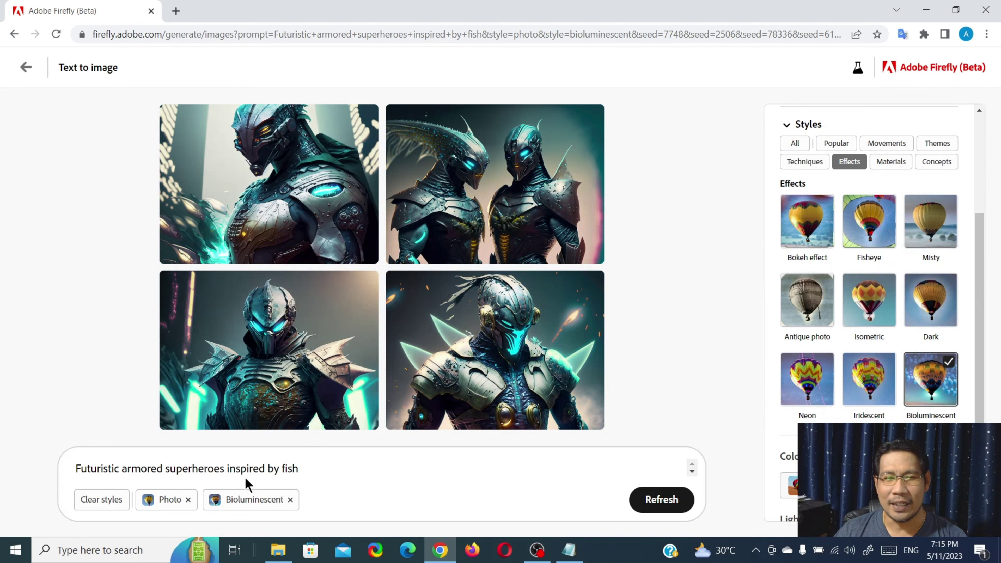
Step: Append "gold color" to the end of the prompt and generate new images
left_click(324, 466)
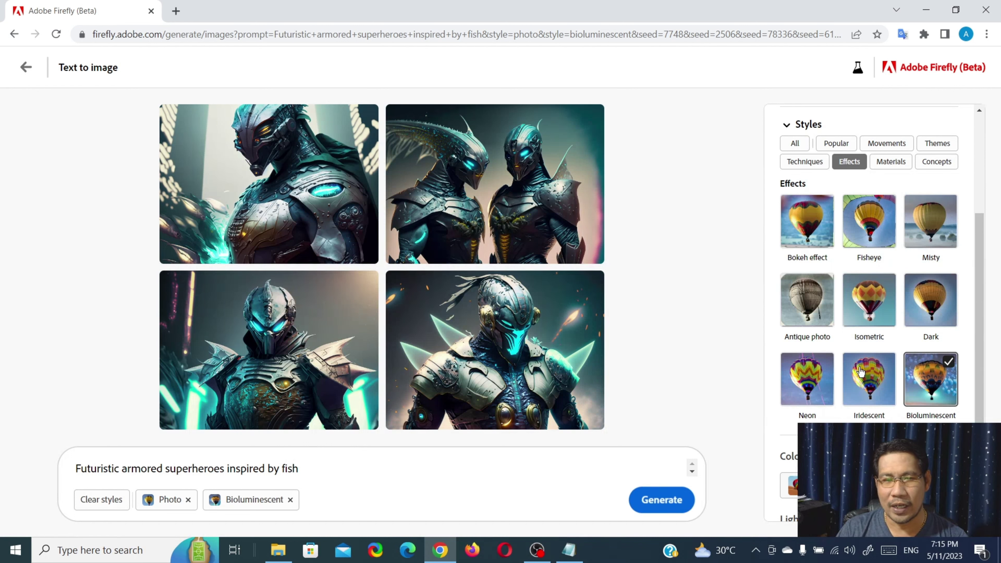
type("gold color")
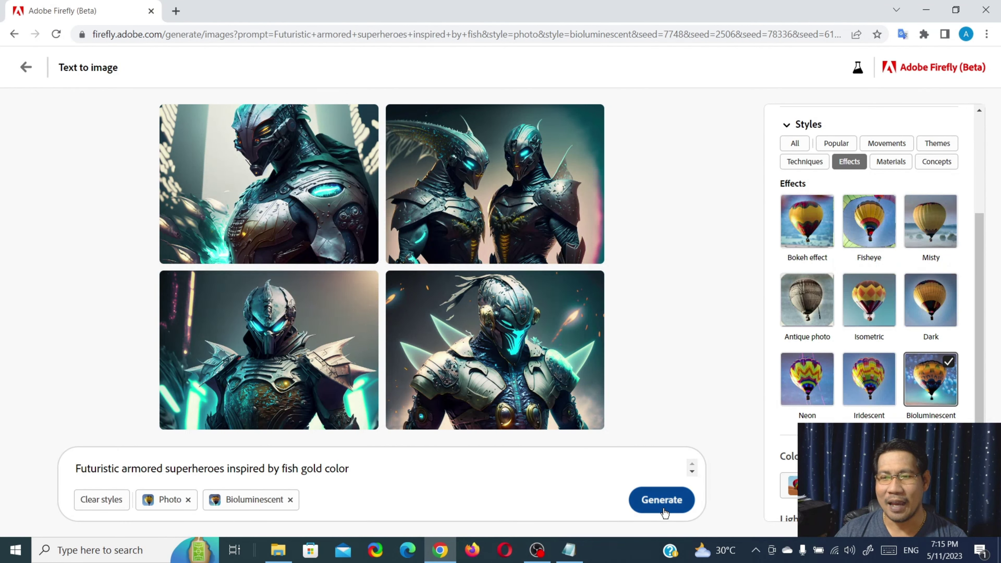
left_click(656, 491)
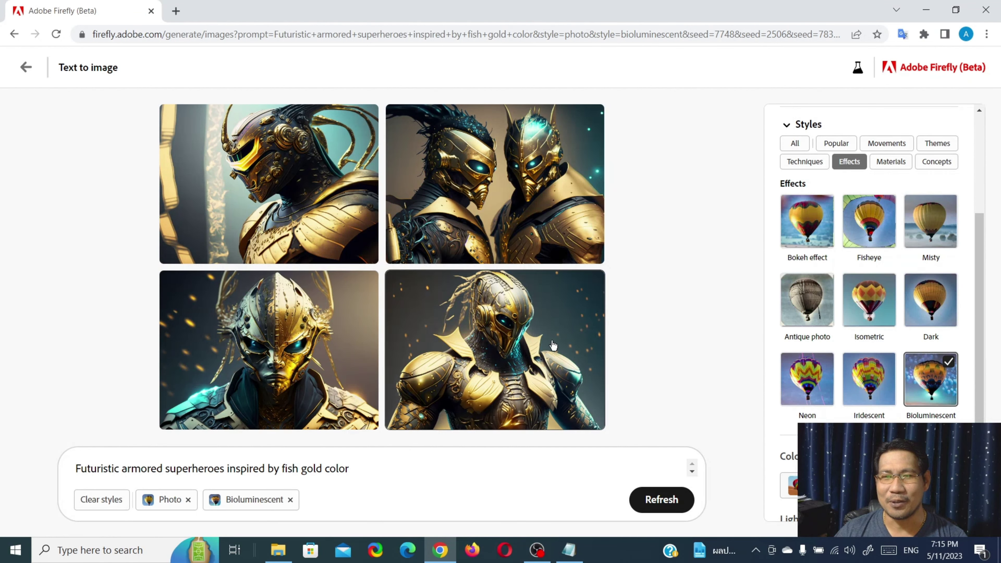
Step: Enlarge the fourth gold superhero image, download it, and close the preview
left_click(528, 346)
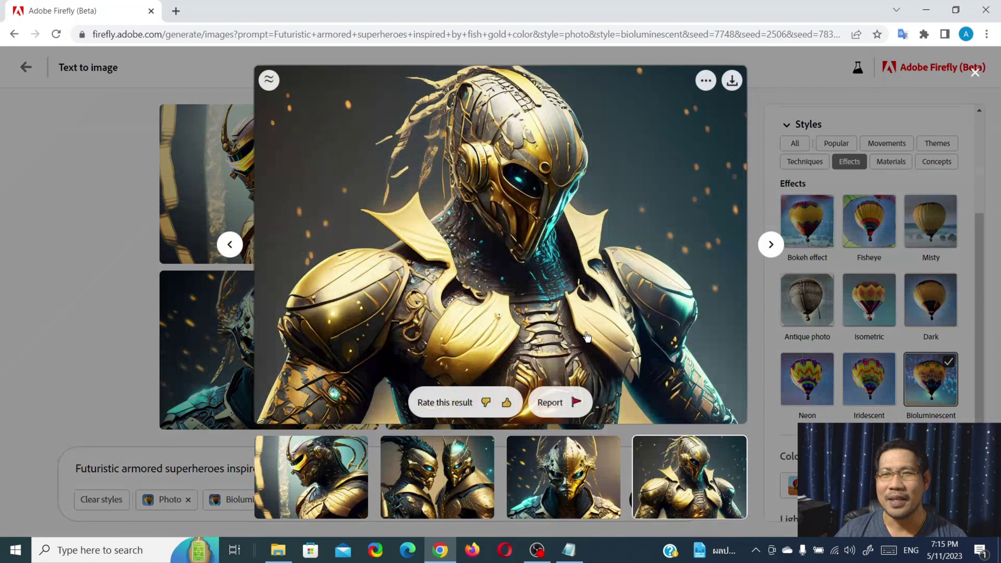
left_click(731, 80)
key("Escape")
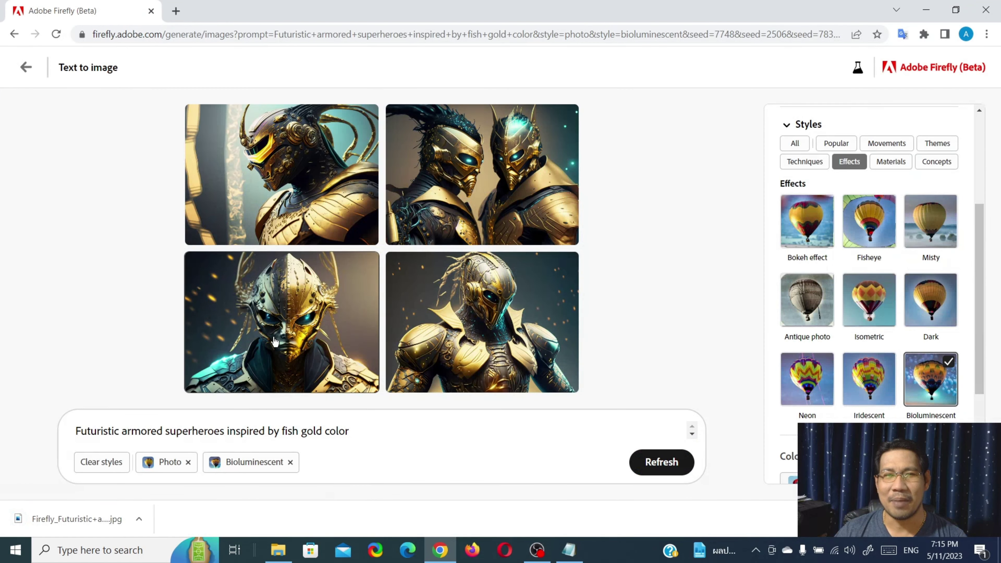
Step: Enlarge the third gold image with the front-facing mask, download it and the image following it, and close the preview
mouse_move(302, 168)
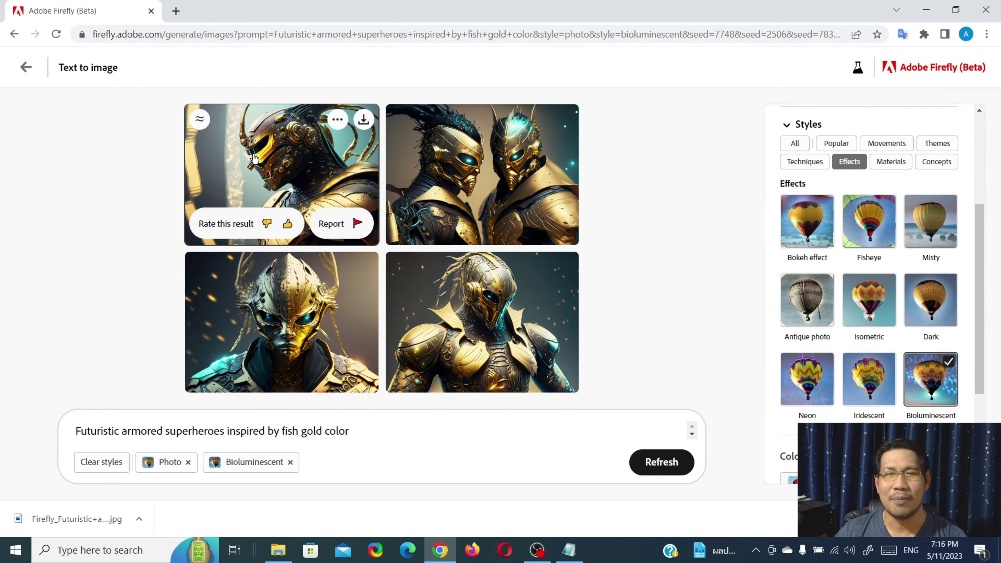
left_click(287, 314)
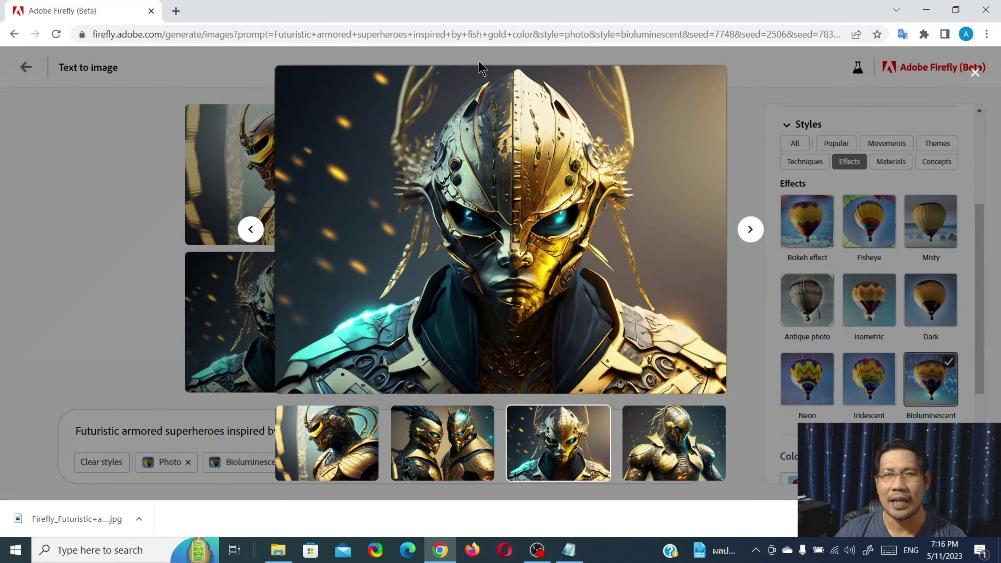
mouse_move(499, 212)
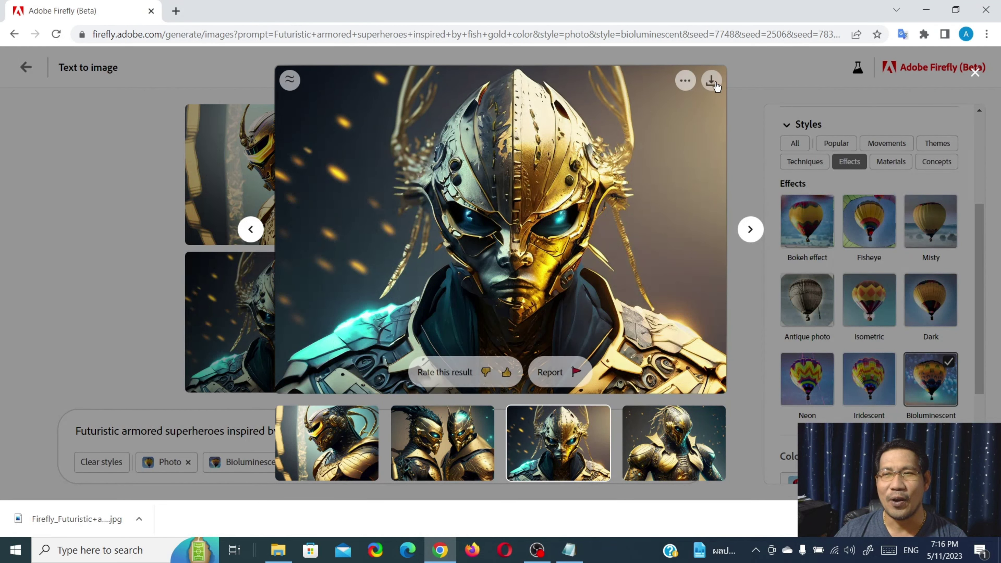
left_click(712, 81)
left_click(749, 229)
left_click(711, 81)
left_click(975, 73)
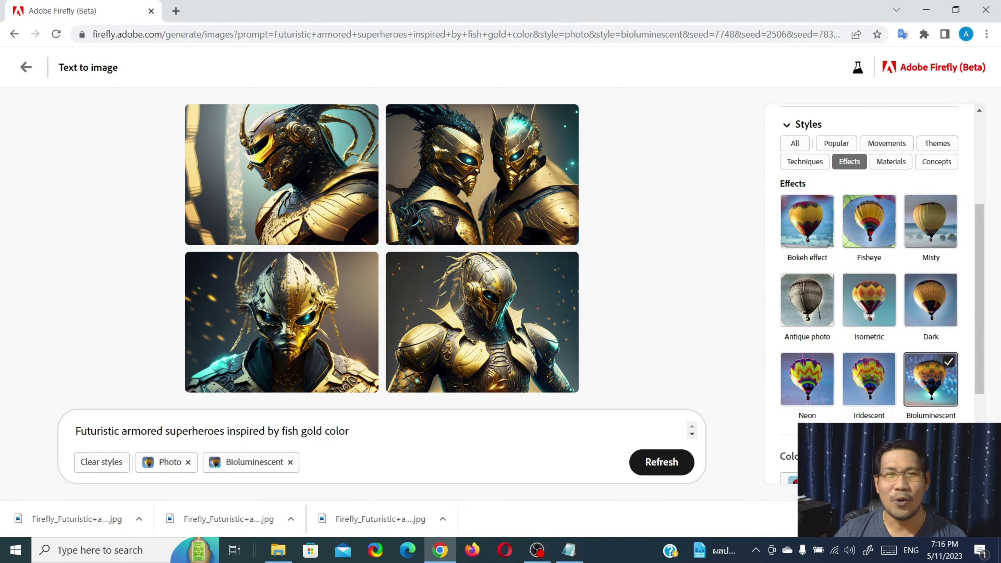